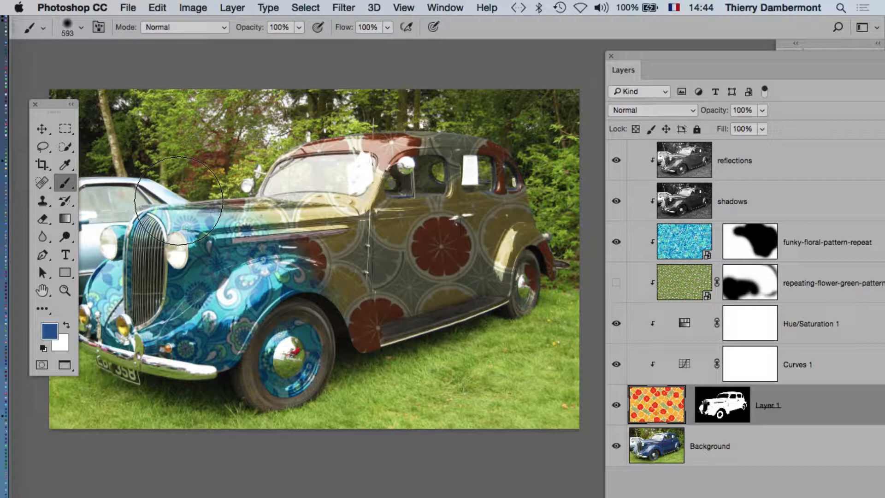
Convert the Background layer to a smart object.
{"action": "left_click", "coordinate": [709, 441]}
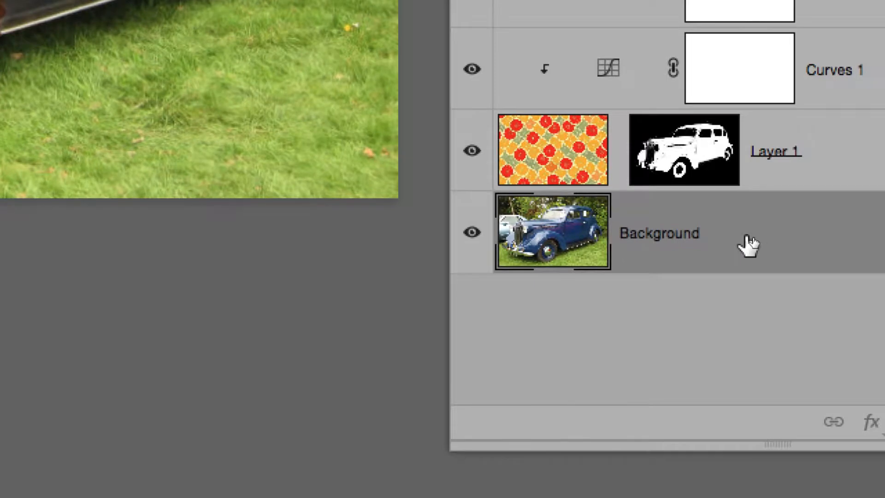
{"action": "right_click", "coordinate": [749, 243]}
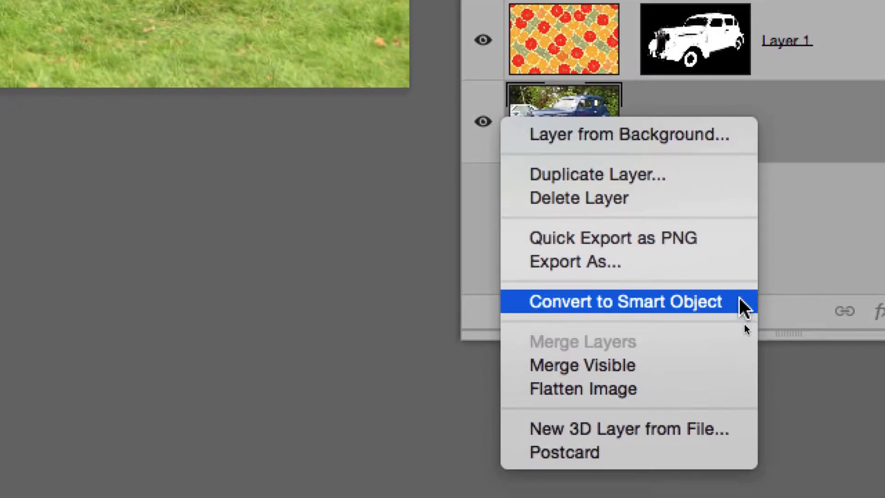
{"action": "left_click", "coordinate": [740, 304]}
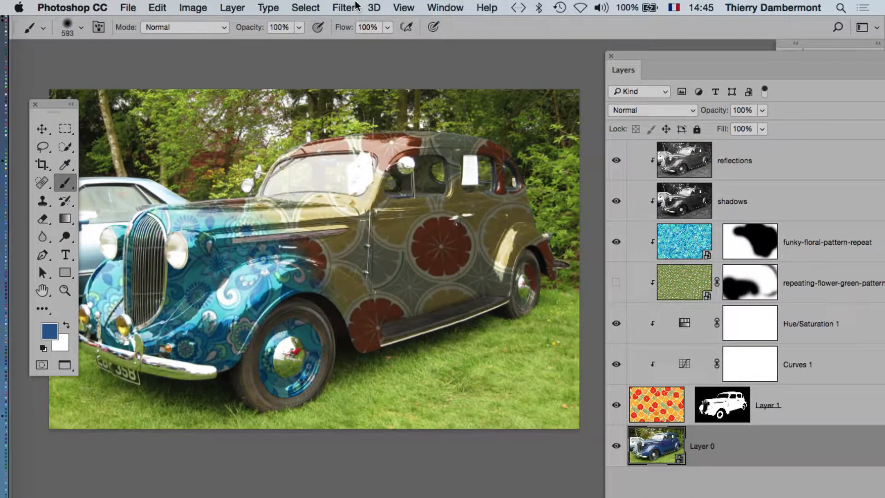
Set up an Unsharp Mask filter on Layer 0 with amount 126 %, radius 2.4 pixels and threshold 0 levels.
{"action": "left_click", "coordinate": [355, 6]}
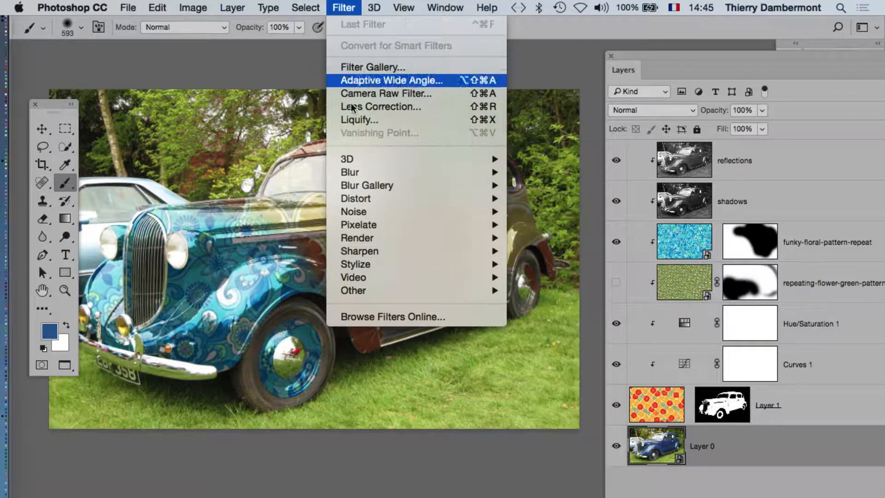
{"action": "mouse_move", "coordinate": [369, 237]}
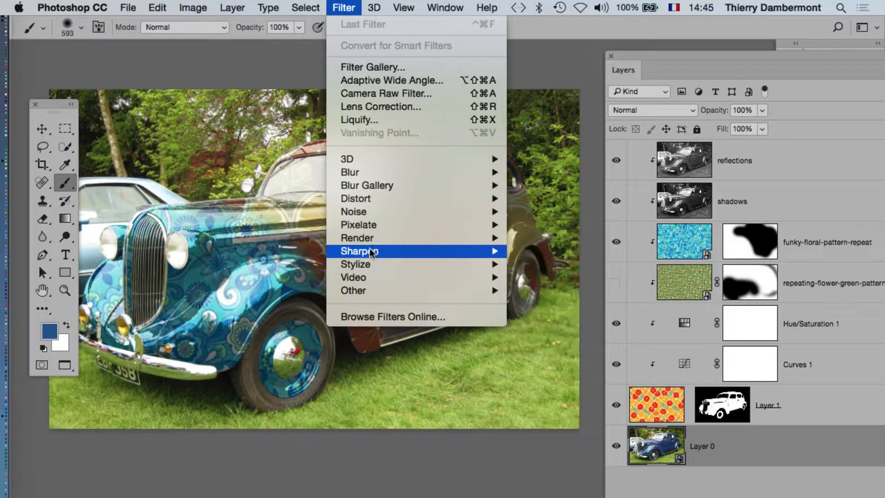
{"action": "mouse_move", "coordinate": [392, 253]}
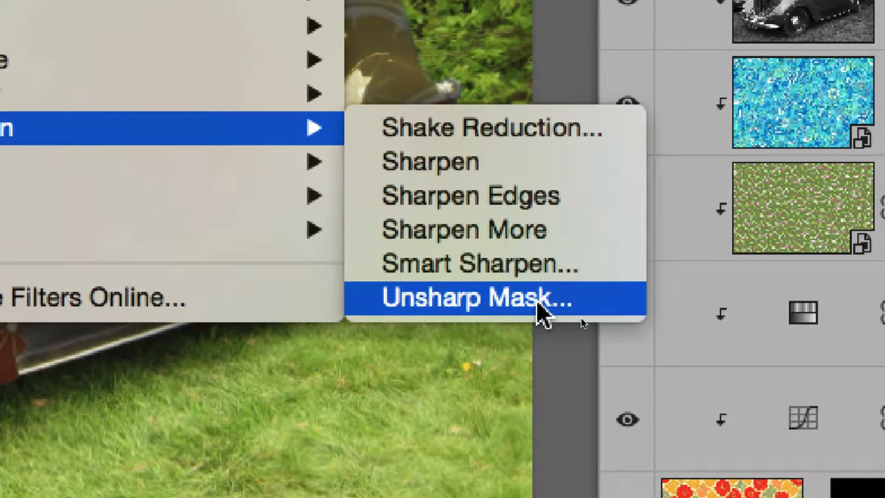
{"action": "left_click", "coordinate": [544, 313]}
{"action": "key", "text": "alt"}
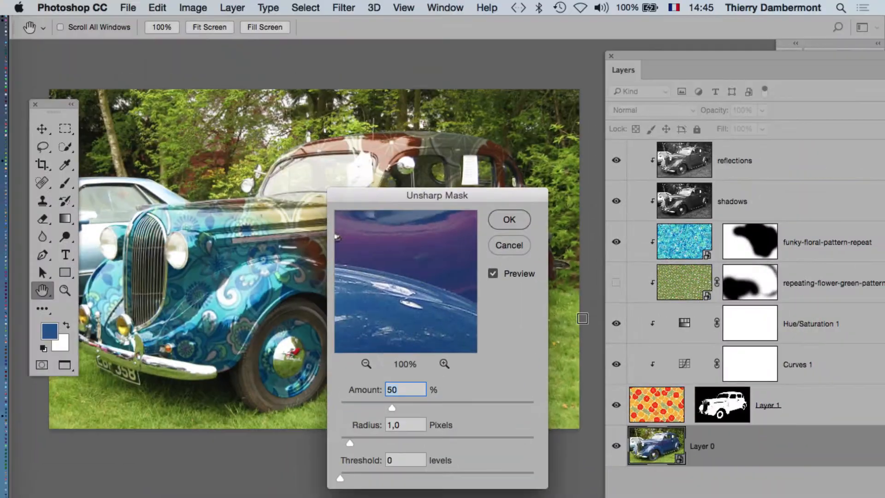
{"action": "left_click_drag", "start_coordinate": [405, 193], "coordinate": [513, 172]}
{"action": "scroll", "coordinate": [210, 268], "scroll_direction": "up", "scroll_amount": 5}
{"action": "left_click_drag", "start_coordinate": [212, 265], "coordinate": [367, 210]}
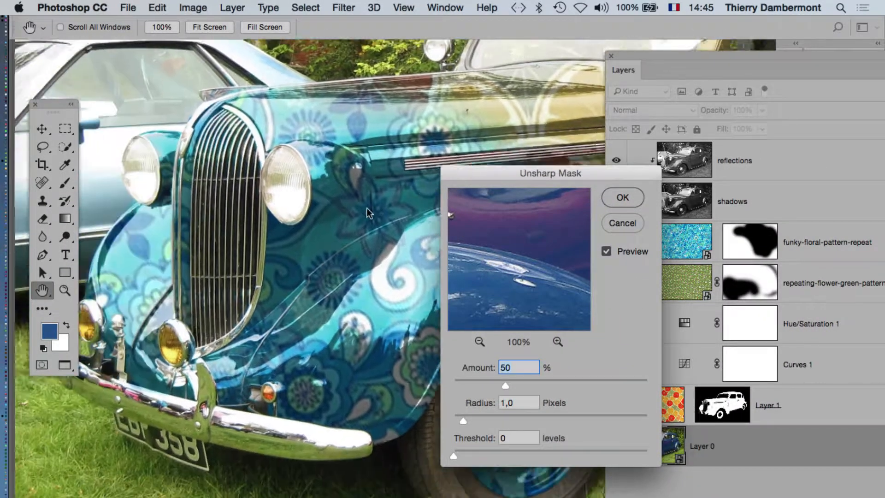
{"action": "key", "text": "alt"}
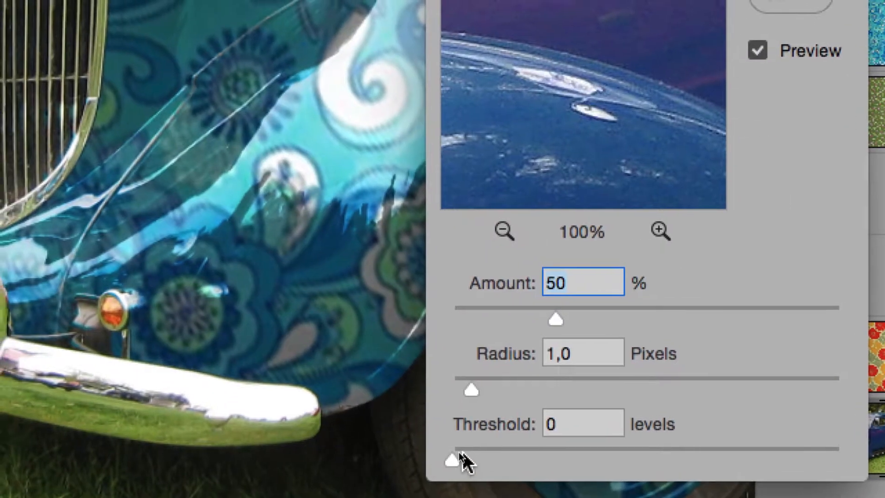
{"action": "left_click_drag", "start_coordinate": [452, 458], "coordinate": [451, 456]}
{"action": "left_click_drag", "start_coordinate": [471, 389], "coordinate": [628, 369]}
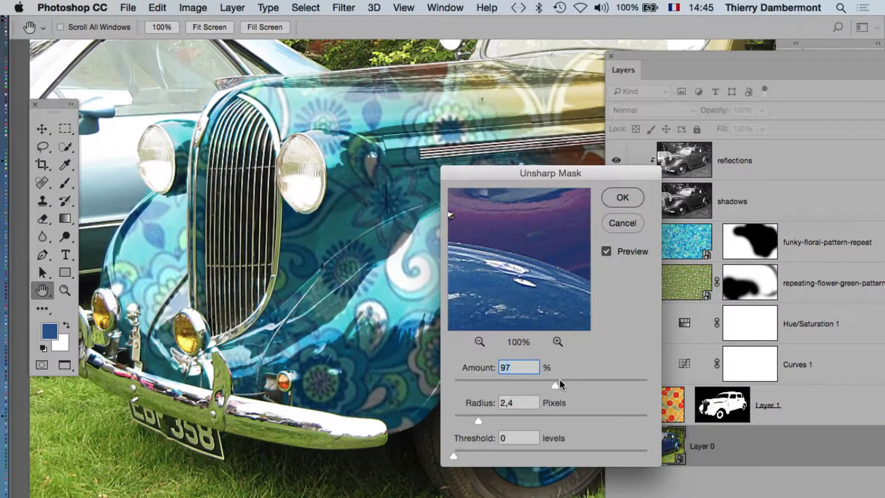
{"action": "left_click_drag", "start_coordinate": [559, 382], "coordinate": [572, 383]}
Compare the car's front grille with and without the sharpening preview, and apply the Unsharp Mask filter.
{"action": "left_click_drag", "start_coordinate": [288, 238], "coordinate": [351, 238]}
{"action": "left_click_drag", "start_coordinate": [510, 180], "coordinate": [470, 65]}
{"action": "key", "text": "alt+super+equal"}
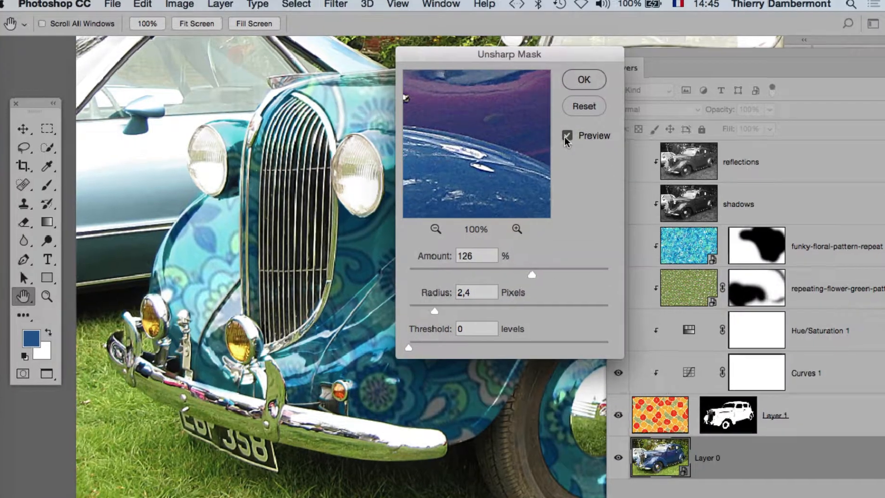
{"action": "left_click", "coordinate": [564, 138]}
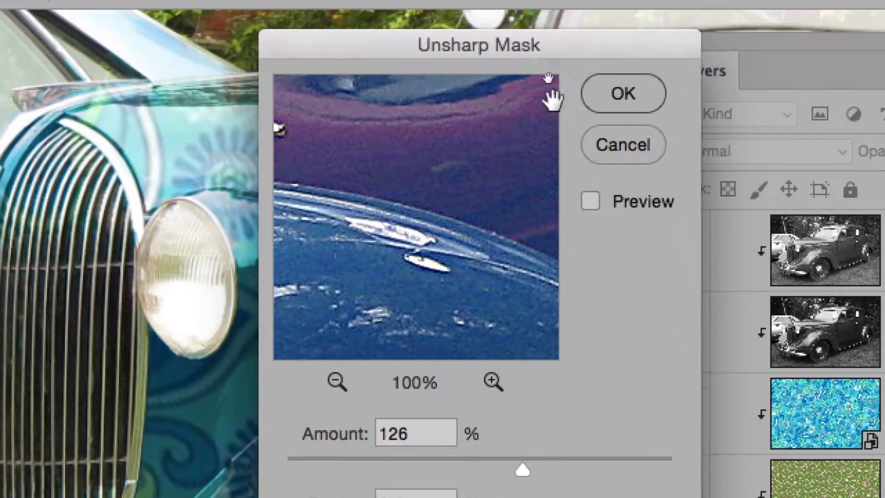
{"action": "left_click_drag", "start_coordinate": [549, 45], "coordinate": [263, 158]}
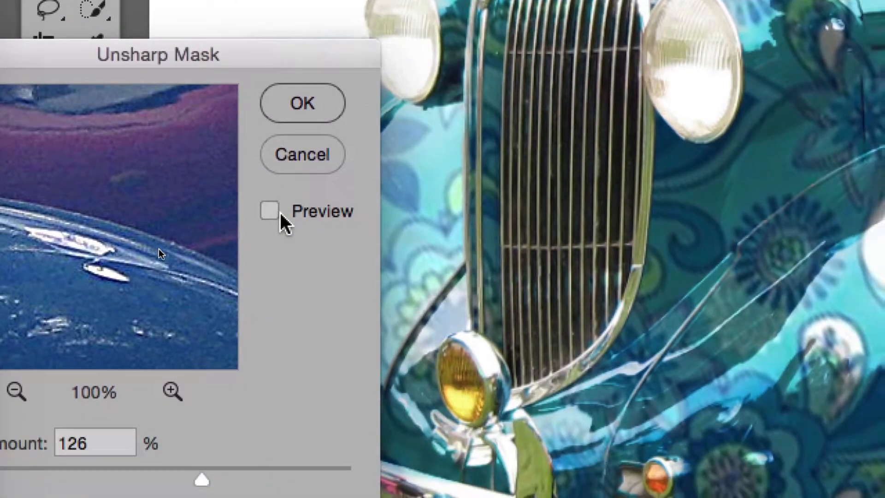
{"action": "left_click", "coordinate": [278, 211]}
{"action": "left_click", "coordinate": [278, 211]}
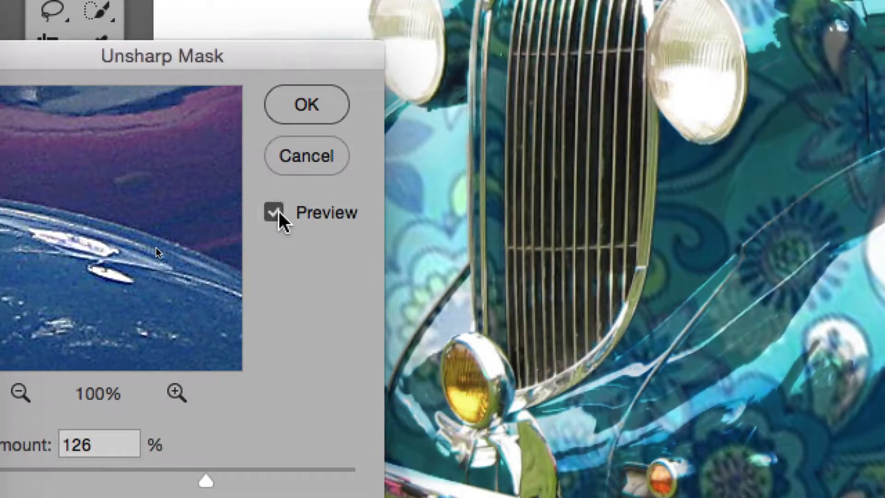
{"action": "left_click", "coordinate": [279, 211]}
{"action": "left_click", "coordinate": [278, 211]}
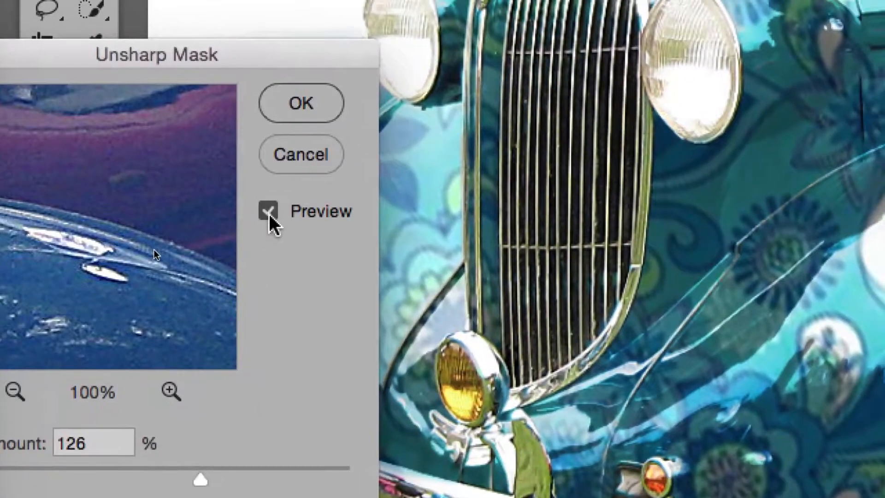
{"action": "left_click", "coordinate": [276, 213]}
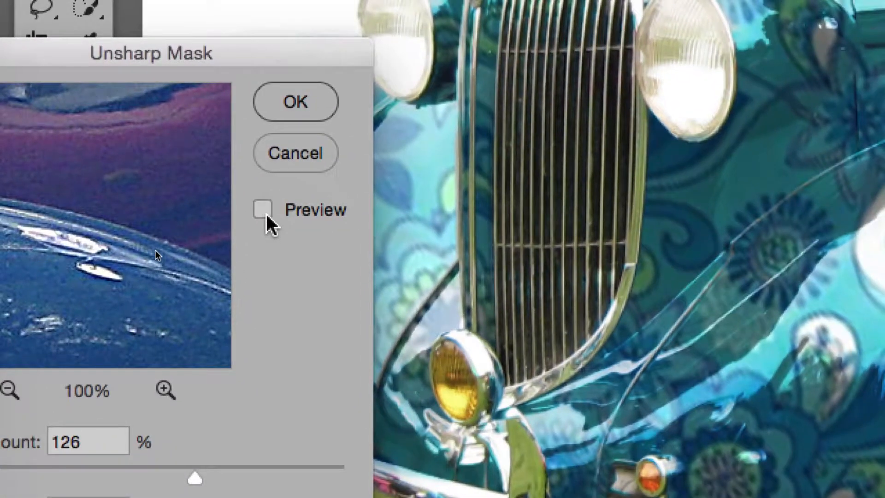
{"action": "left_click", "coordinate": [289, 246]}
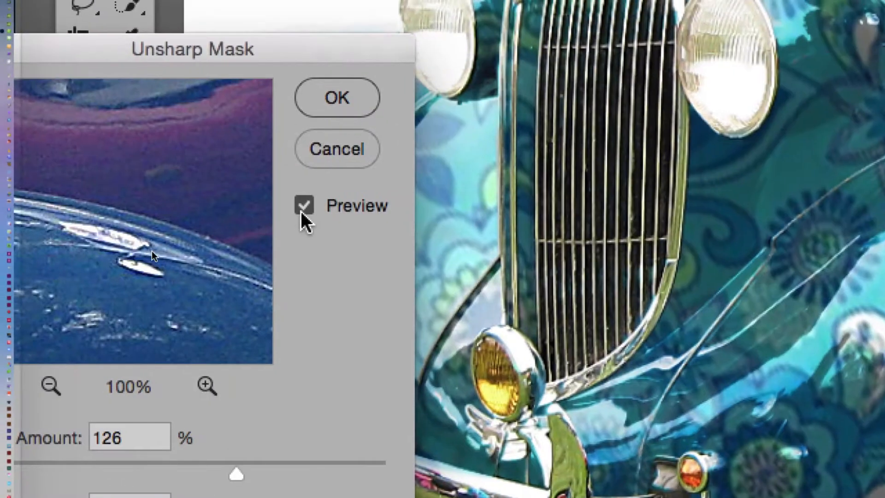
{"action": "left_click", "coordinate": [302, 209]}
{"action": "left_click", "coordinate": [302, 209]}
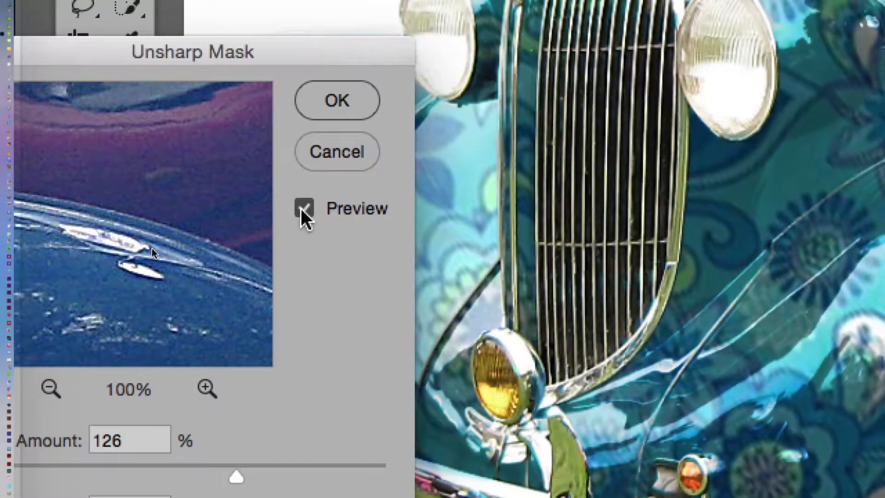
{"action": "left_click", "coordinate": [337, 100]}
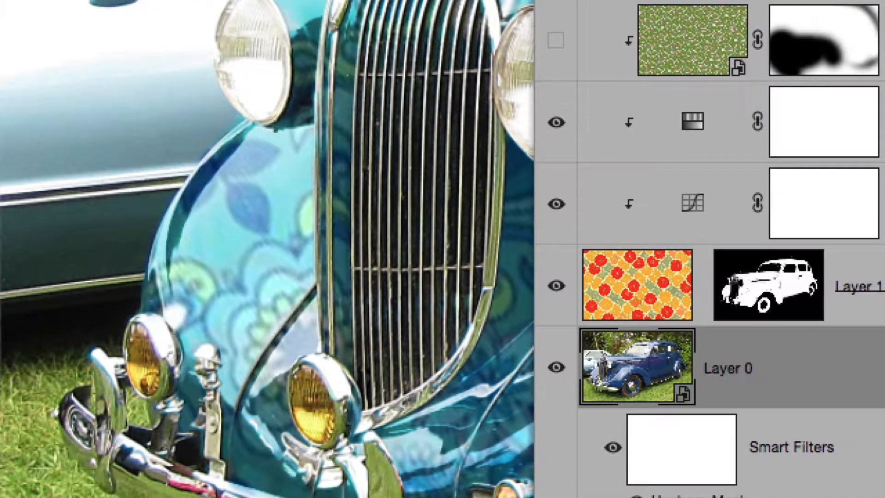
Reopen the Unsharp Mask smart filter on Layer 0 and set amount 195 %, radius 5.2 pixels and threshold 0 levels.
{"action": "double_click", "coordinate": [698, 497]}
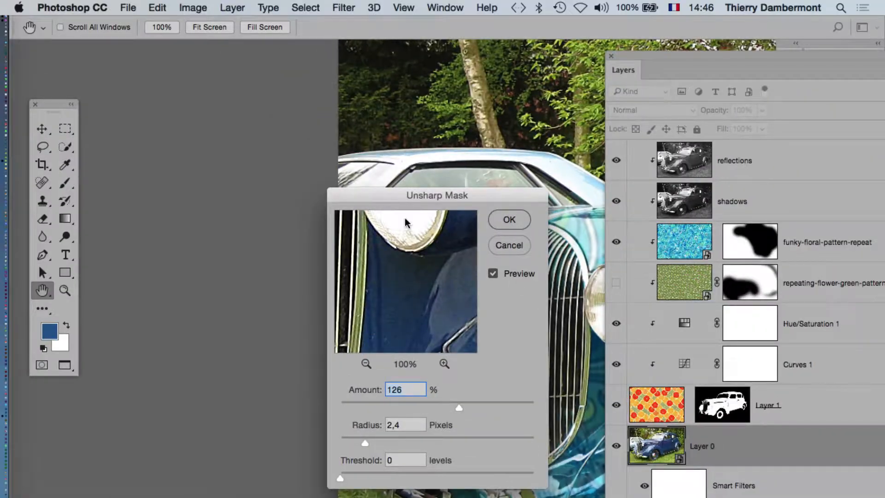
{"action": "left_click_drag", "start_coordinate": [405, 215], "coordinate": [156, 65]}
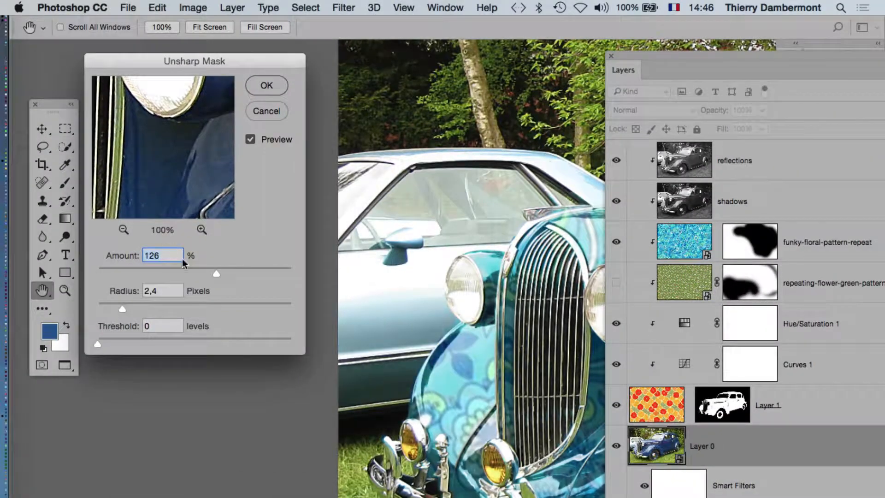
{"action": "left_click_drag", "start_coordinate": [230, 272], "coordinate": [253, 273]}
{"action": "left_click_drag", "start_coordinate": [122, 308], "coordinate": [142, 307]}
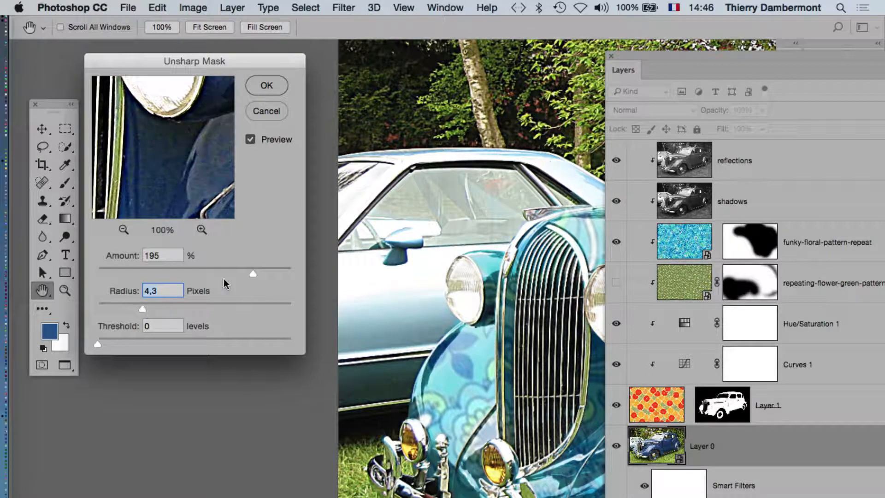
{"action": "mouse_move", "coordinate": [237, 272]}
{"action": "left_mouse_down"}
{"action": "mouse_move", "coordinate": [223, 275]}
{"action": "mouse_move", "coordinate": [253, 275]}
{"action": "left_mouse_up"}
{"action": "mouse_move", "coordinate": [142, 307]}
{"action": "left_mouse_down"}
{"action": "mouse_move", "coordinate": [159, 305]}
{"action": "mouse_move", "coordinate": [149, 308]}
{"action": "left_mouse_up"}
{"action": "left_click_drag", "start_coordinate": [104, 342], "coordinate": [95, 342]}
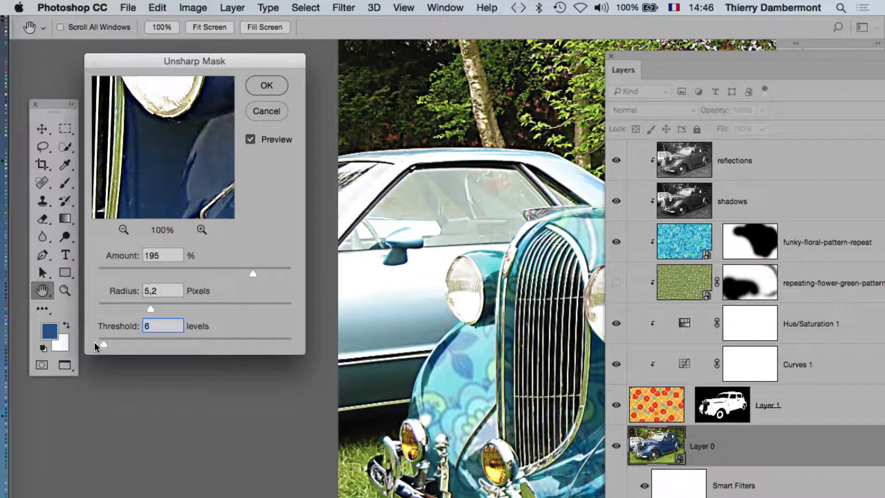
Reduce the Unsharp Mask amount to 103 %, compare the preview off and on, and apply the edited filter.
{"action": "left_click_drag", "start_coordinate": [208, 269], "coordinate": [202, 269]}
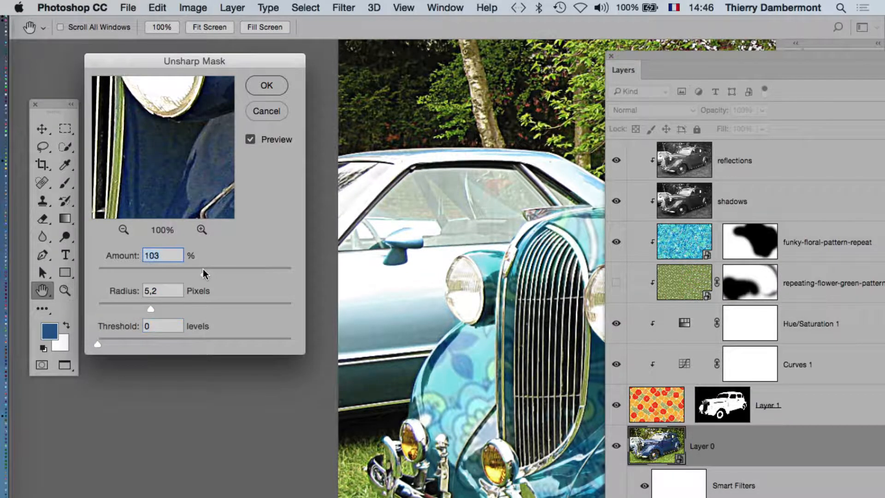
{"action": "left_click", "coordinate": [249, 140]}
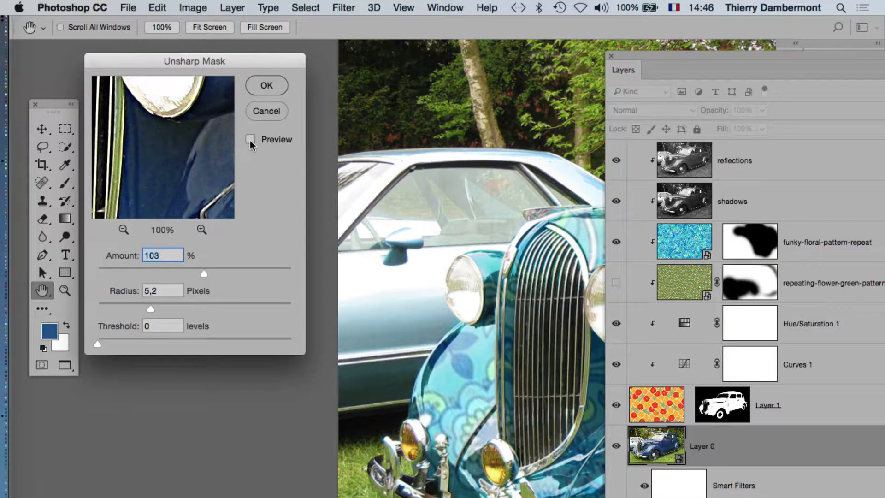
{"action": "left_click", "coordinate": [249, 140]}
{"action": "left_click", "coordinate": [270, 86]}
{"action": "key", "text": "b"}
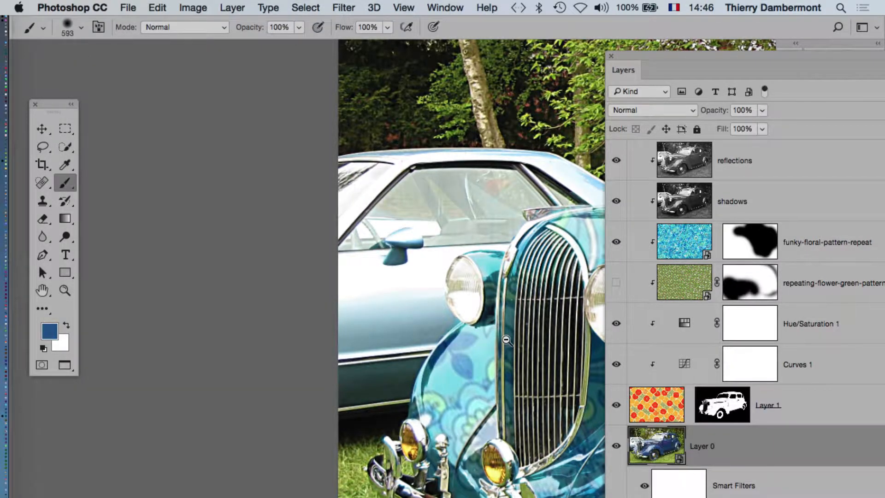
Add a Curves adjustment layer directly above Layer 0, below the flower pattern layer.
{"action": "mouse_move", "coordinate": [507, 338]}
{"action": "left_mouse_down"}
{"action": "mouse_move", "coordinate": [554, 438]}
{"action": "mouse_move", "coordinate": [355, 383]}
{"action": "left_mouse_up"}
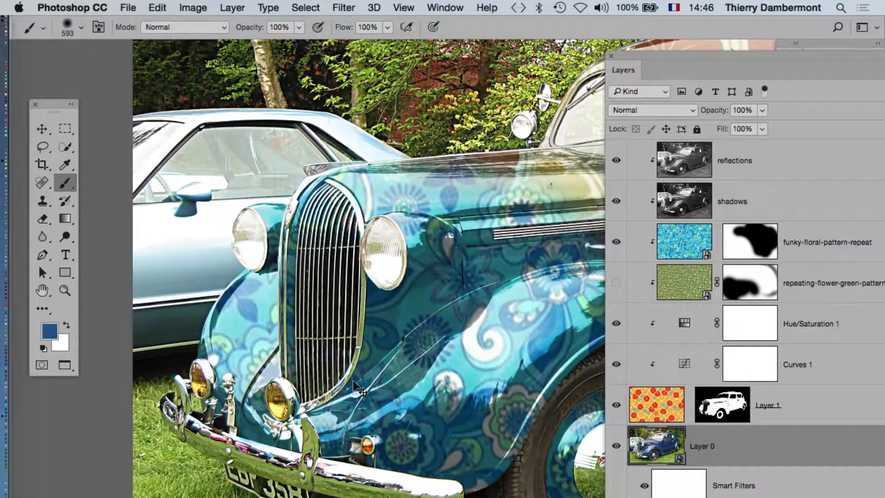
{"action": "left_click_drag", "start_coordinate": [535, 456], "coordinate": [370, 394]}
{"action": "left_click", "coordinate": [413, 448], "text": "alt"}
{"action": "left_click", "coordinate": [413, 448], "text": "alt"}
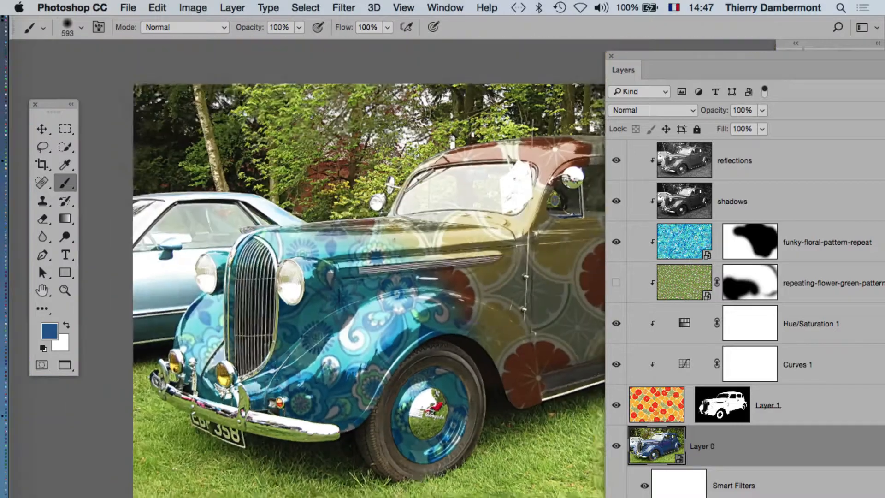
{"action": "left_click_drag", "start_coordinate": [487, 456], "coordinate": [365, 378]}
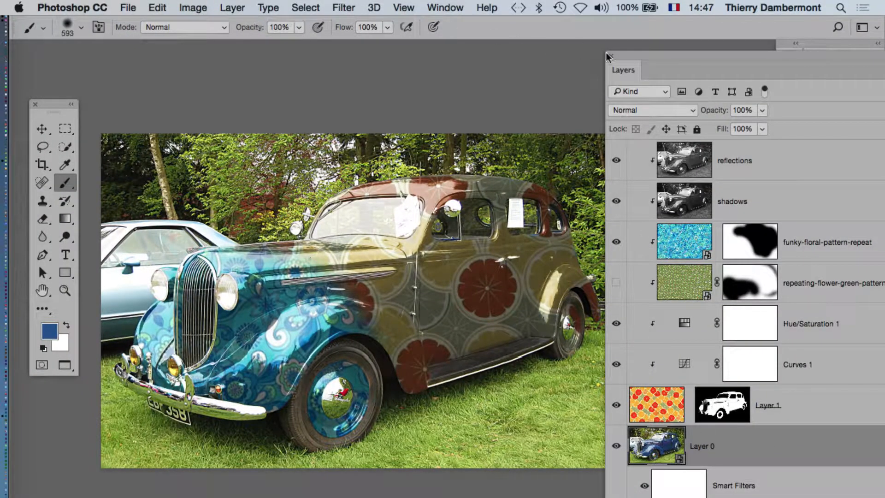
{"action": "left_click_drag", "start_coordinate": [608, 55], "coordinate": [510, 37]}
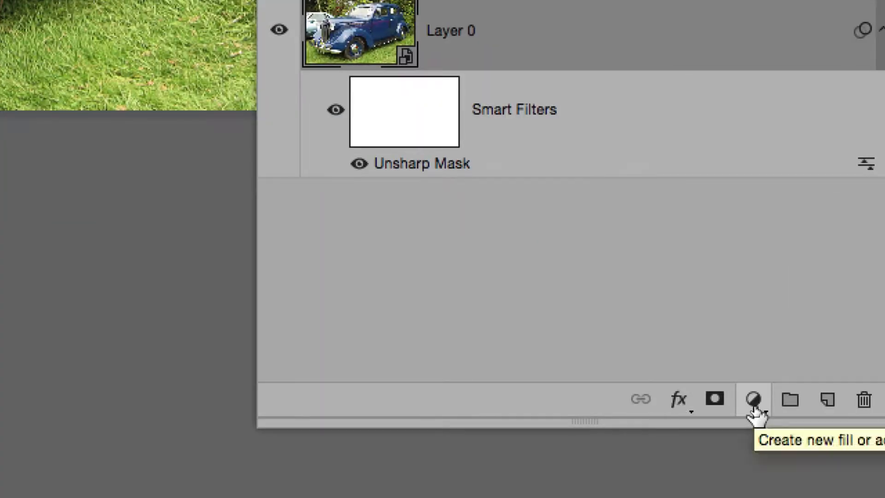
{"action": "left_click", "coordinate": [754, 497]}
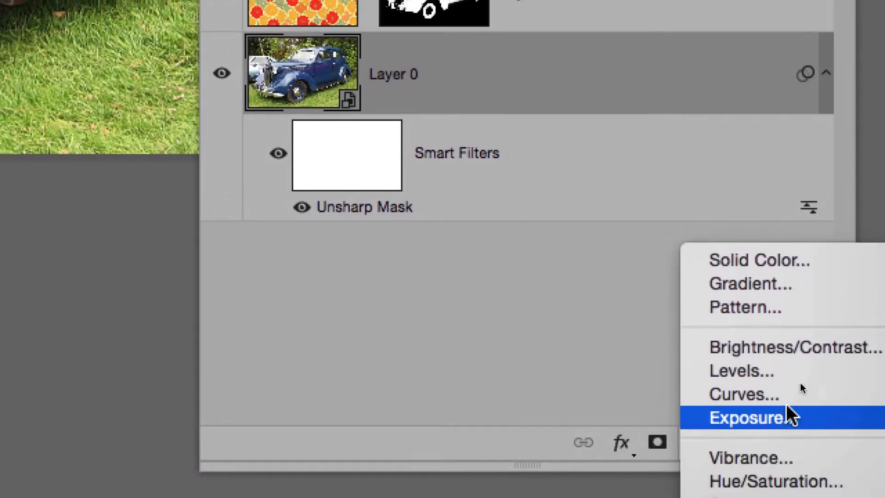
{"action": "left_click", "coordinate": [786, 410]}
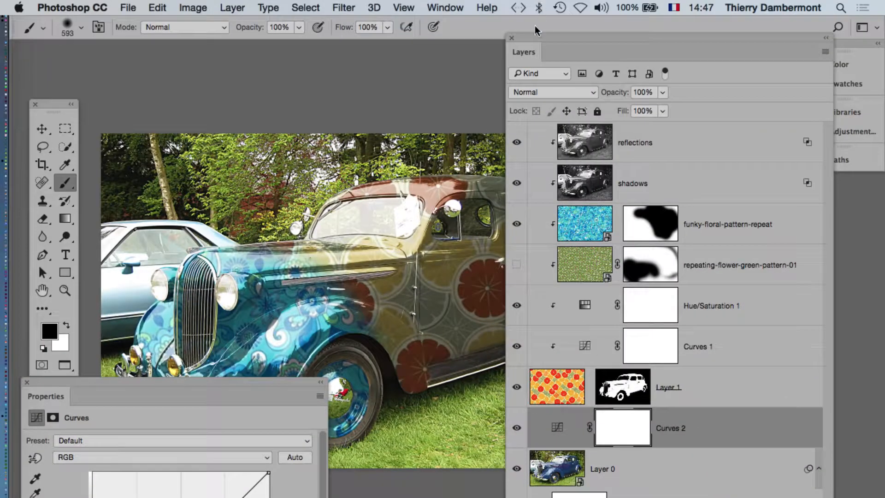
Darken the background photo by pulling the middle of the RGB curve down to input 124, output 84.
{"action": "left_click_drag", "start_coordinate": [535, 35], "coordinate": [747, 255]}
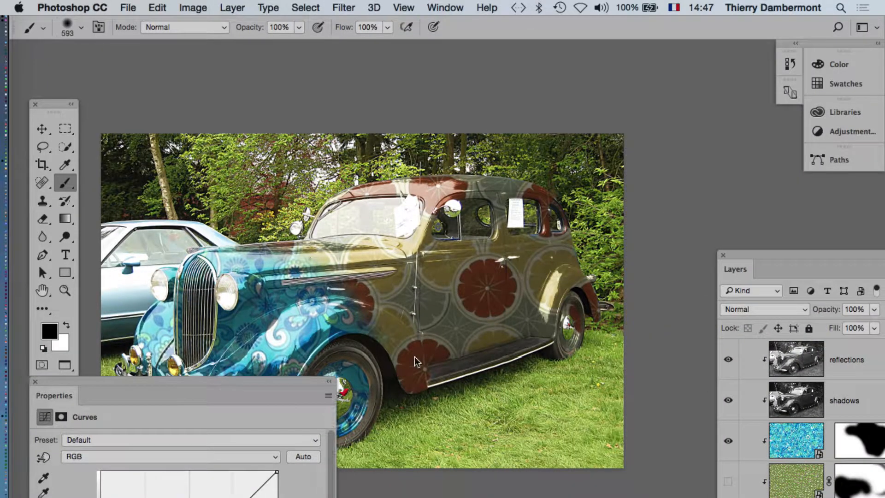
{"action": "left_click_drag", "start_coordinate": [168, 387], "coordinate": [736, 208]}
{"action": "scroll", "coordinate": [346, 245], "scroll_direction": "down", "scroll_amount": 2}
{"action": "scroll", "coordinate": [322, 255], "scroll_direction": "down", "scroll_amount": 2}
{"action": "scroll", "coordinate": [322, 255], "scroll_direction": "right", "scroll_amount": 2}
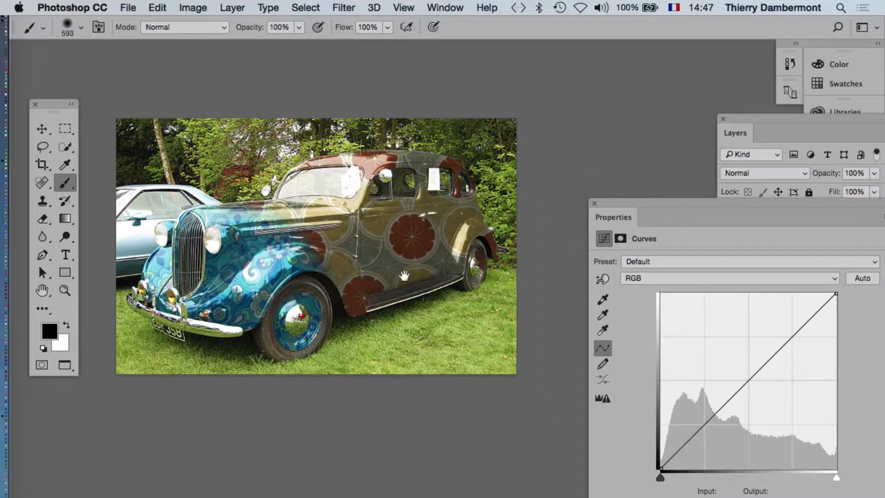
{"action": "left_click", "coordinate": [739, 381]}
{"action": "left_click_drag", "start_coordinate": [745, 403], "coordinate": [746, 410]}
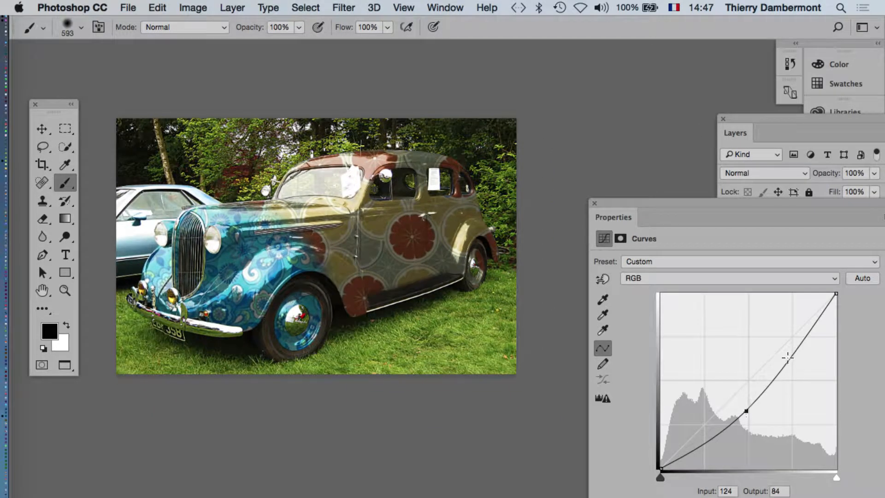
Shape the highlights of the RGB curve with a point at input 202, output 141, and compare the photo without and with the adjustment.
{"action": "mouse_move", "coordinate": [786, 357]}
{"action": "left_mouse_down"}
{"action": "mouse_move", "coordinate": [794, 366]}
{"action": "mouse_move", "coordinate": [795, 347]}
{"action": "mouse_move", "coordinate": [801, 357]}
{"action": "left_mouse_up"}
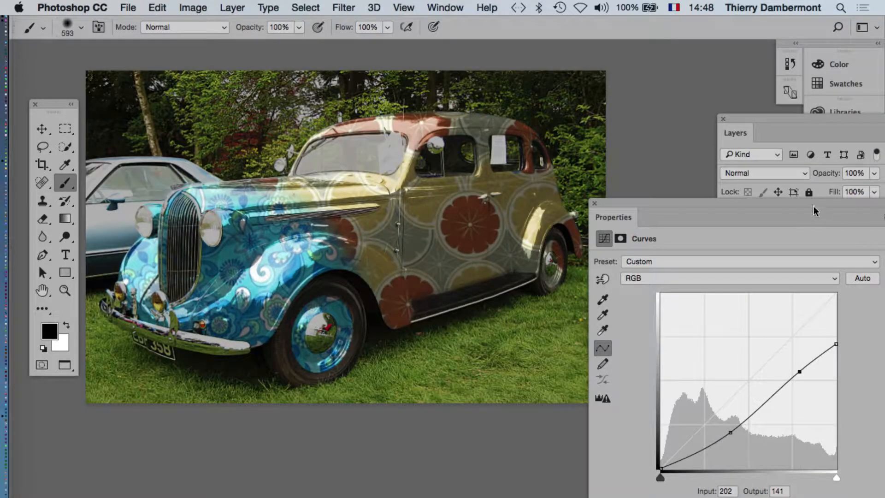
{"action": "left_click_drag", "start_coordinate": [813, 207], "coordinate": [378, 414]}
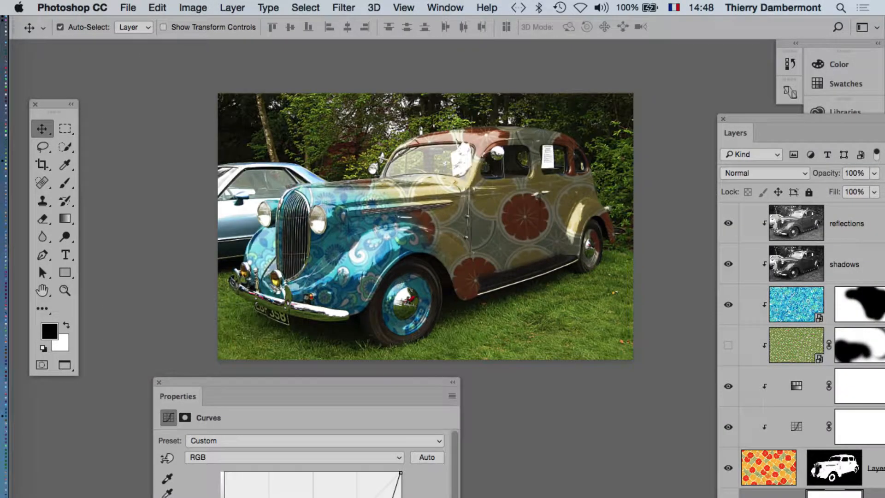
{"action": "left_click", "coordinate": [728, 496]}
{"action": "left_click", "coordinate": [727, 496]}
{"action": "key", "text": "super+plus"}
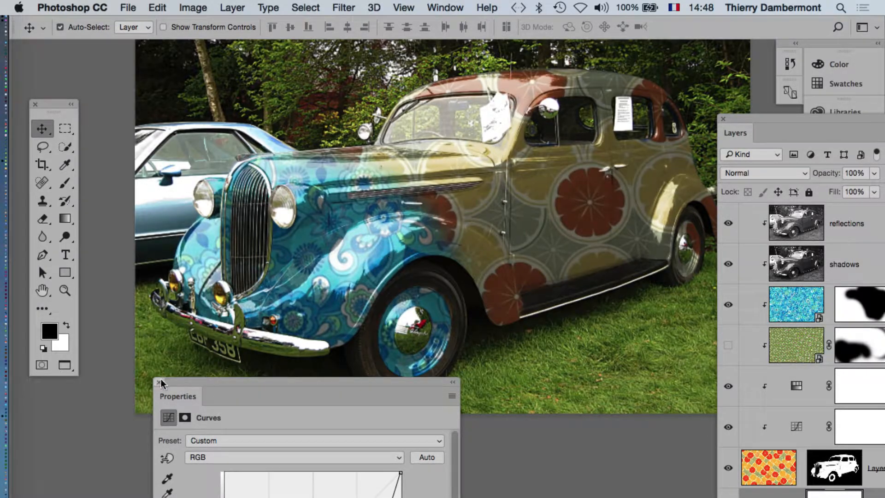
{"action": "left_click", "coordinate": [159, 382]}
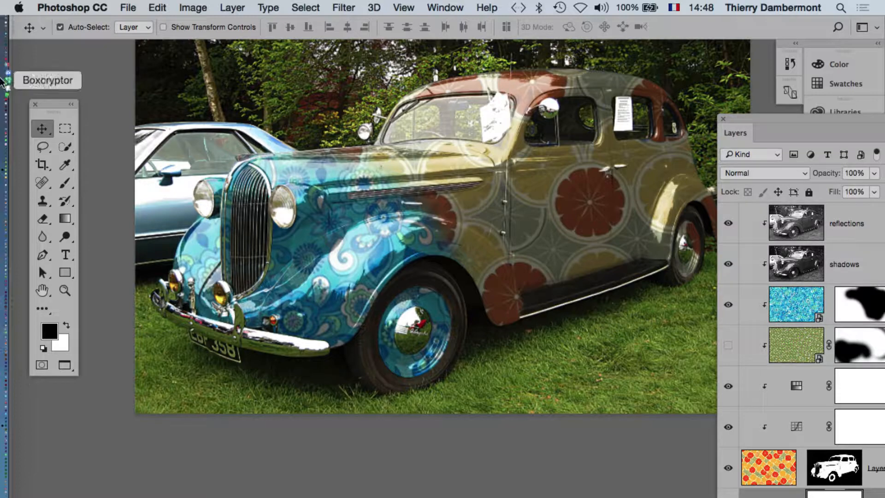
Inspect the car's details up close and rearrange the workspace so the whole layer stack can be read beside the photo.
{"action": "left_click_drag", "start_coordinate": [57, 102], "coordinate": [52, 65]}
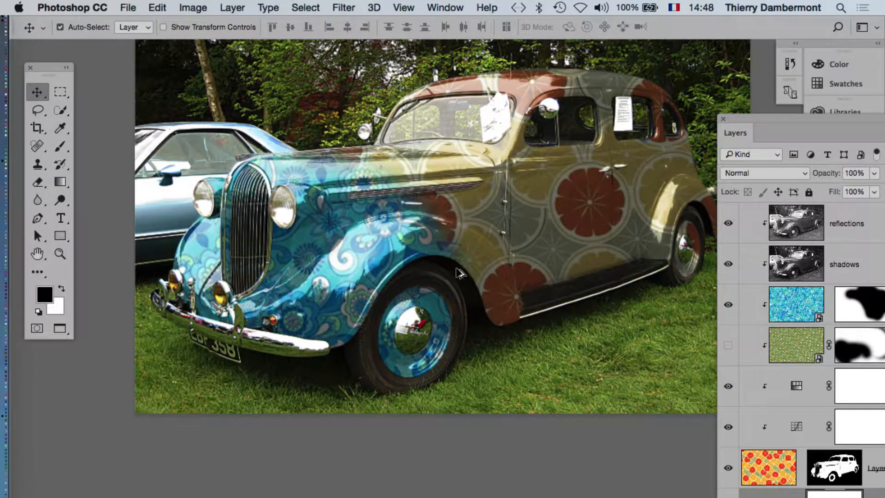
{"action": "scroll", "coordinate": [460, 273], "scroll_direction": "up", "scroll_amount": 5}
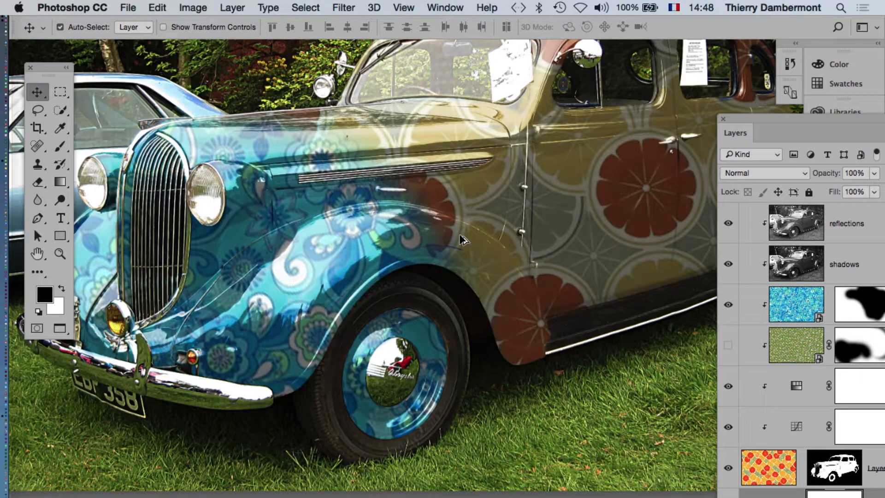
{"action": "scroll", "coordinate": [461, 249], "scroll_direction": "up", "scroll_amount": 5}
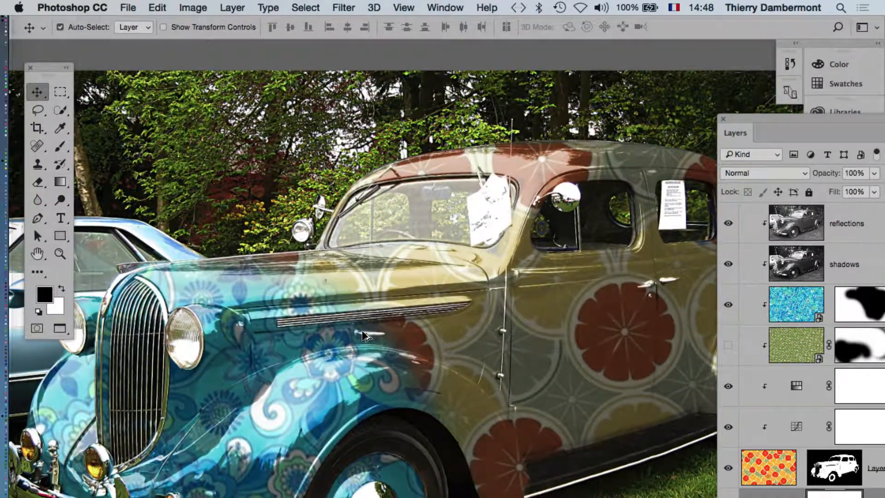
{"action": "scroll", "coordinate": [364, 335], "scroll_direction": "down", "scroll_amount": 3}
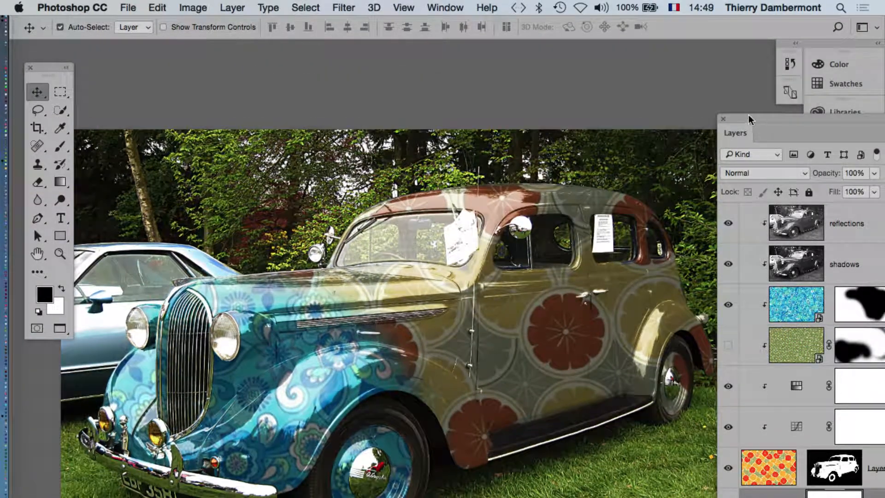
{"action": "left_click_drag", "start_coordinate": [751, 119], "coordinate": [635, 62]}
{"action": "left_click", "coordinate": [348, 336], "text": "alt"}
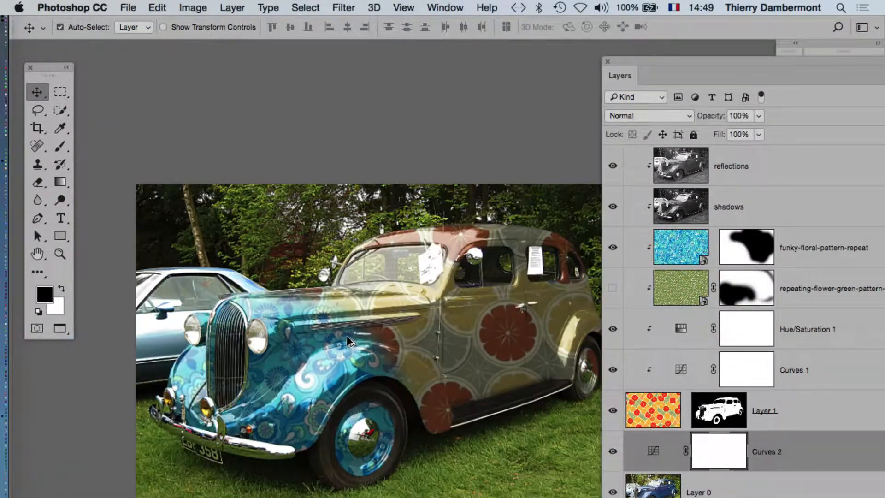
{"action": "left_click_drag", "start_coordinate": [372, 327], "coordinate": [316, 325]}
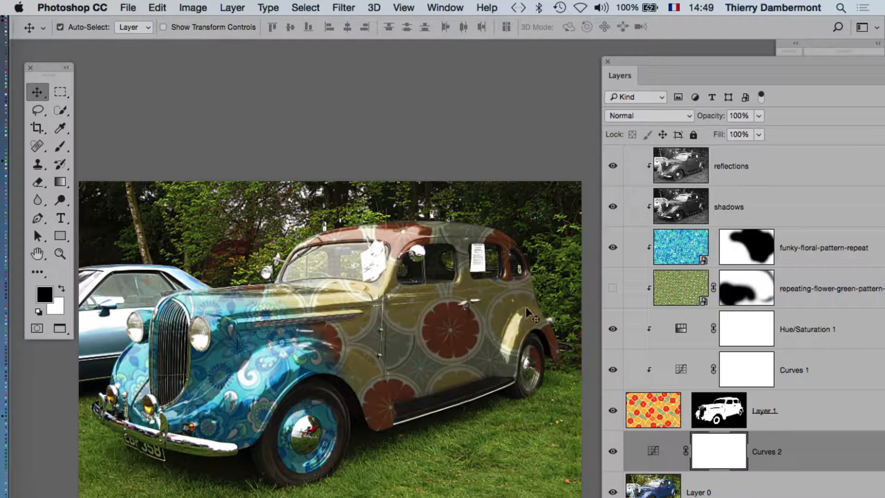